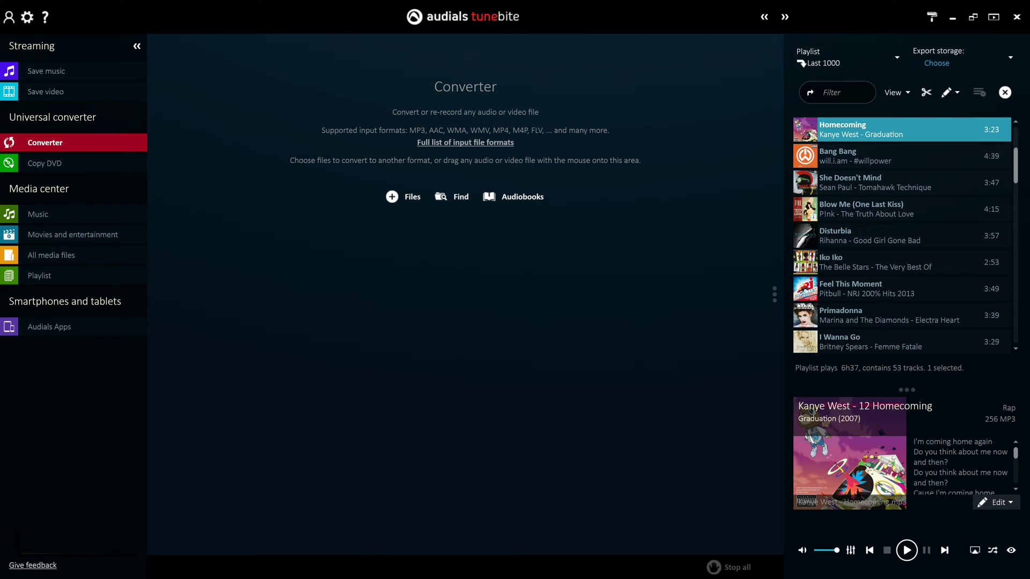
Start the audiobook recording feature and install the required Audials audiobook driver.
left_click(523, 200)
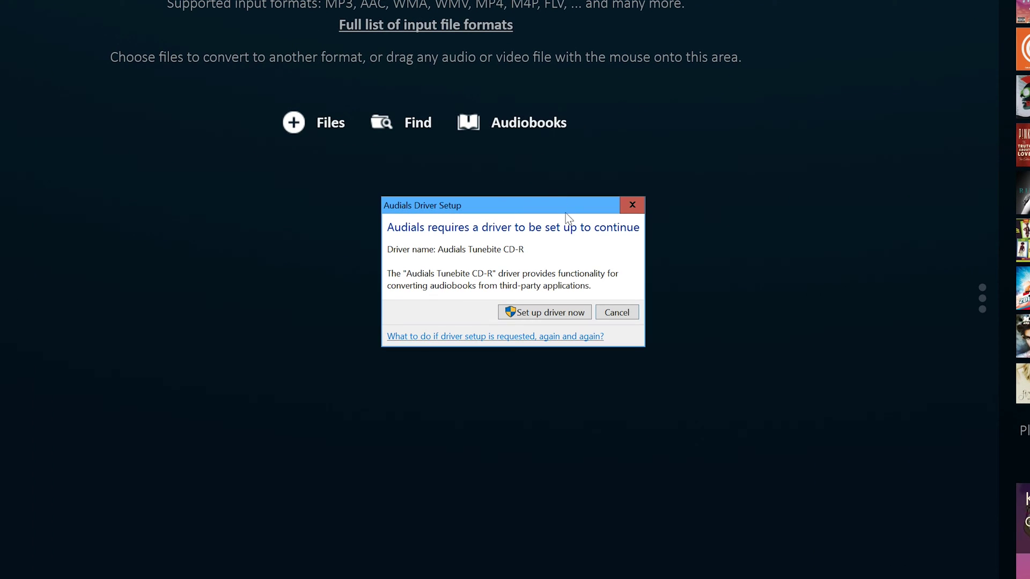
left_click(568, 312)
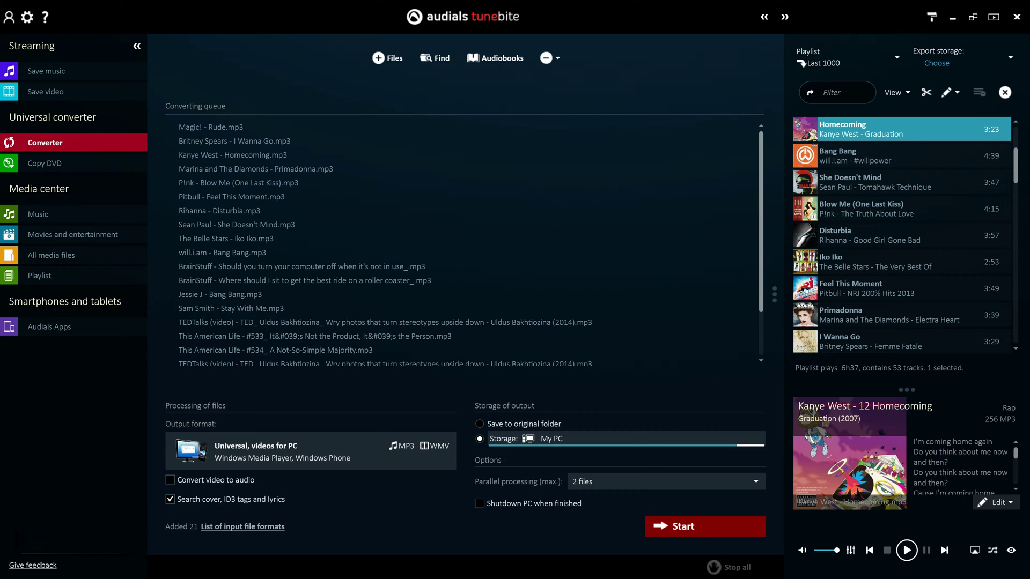
Record the audiobook from iTunes as one single output file, opening the Career of Evil page.
left_click(496, 58)
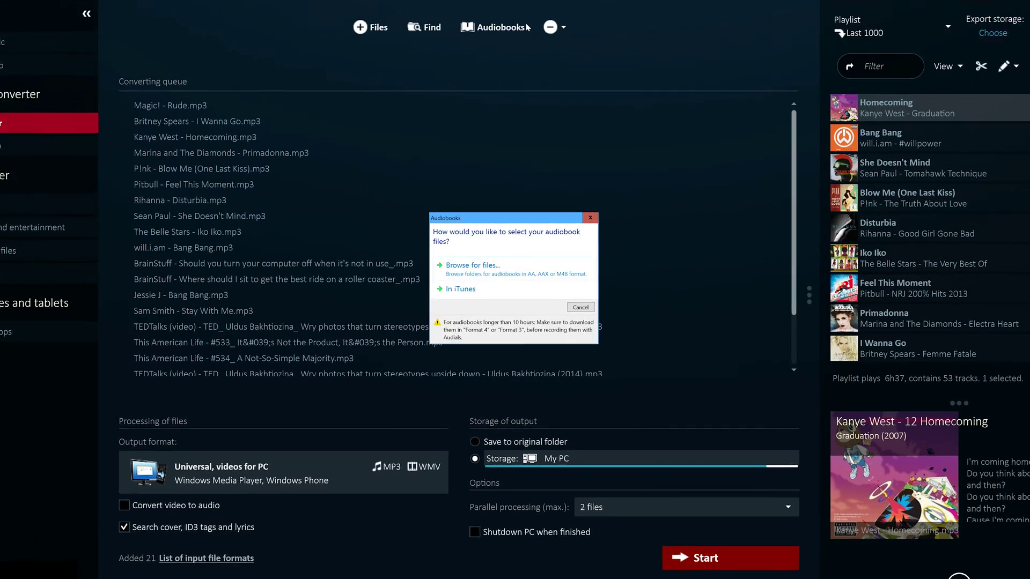
left_click(523, 289)
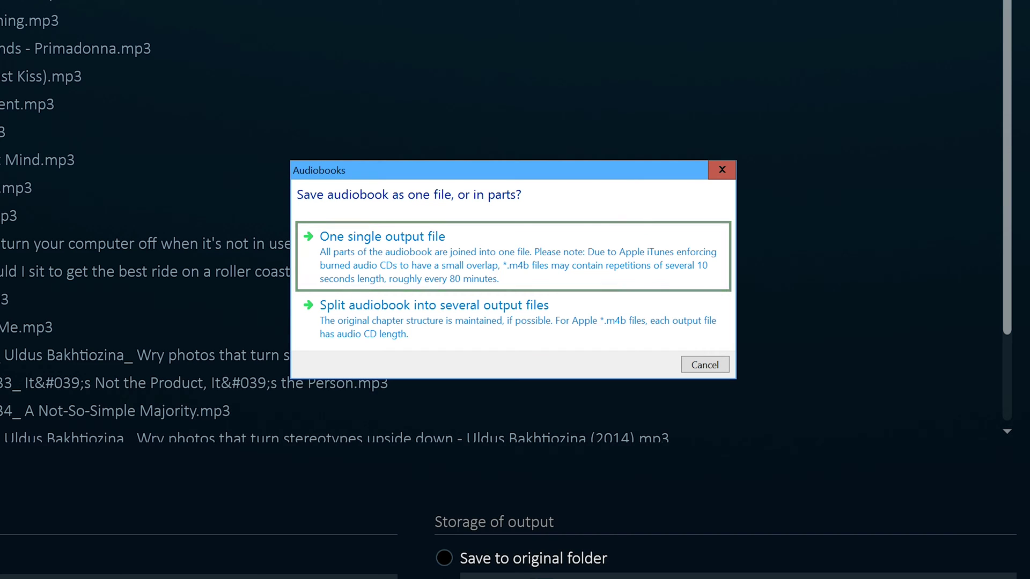
left_click(684, 266)
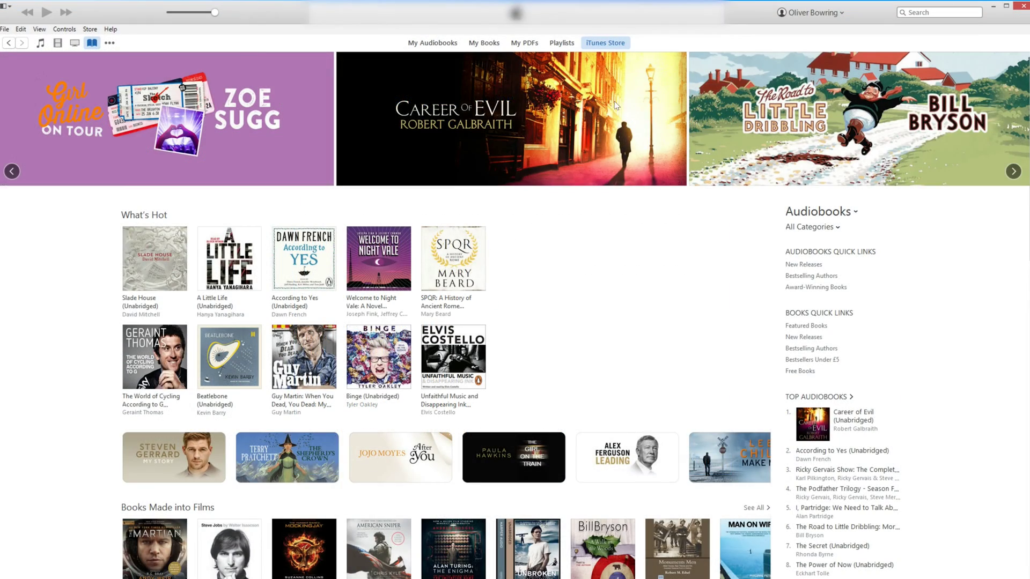
left_click(614, 105)
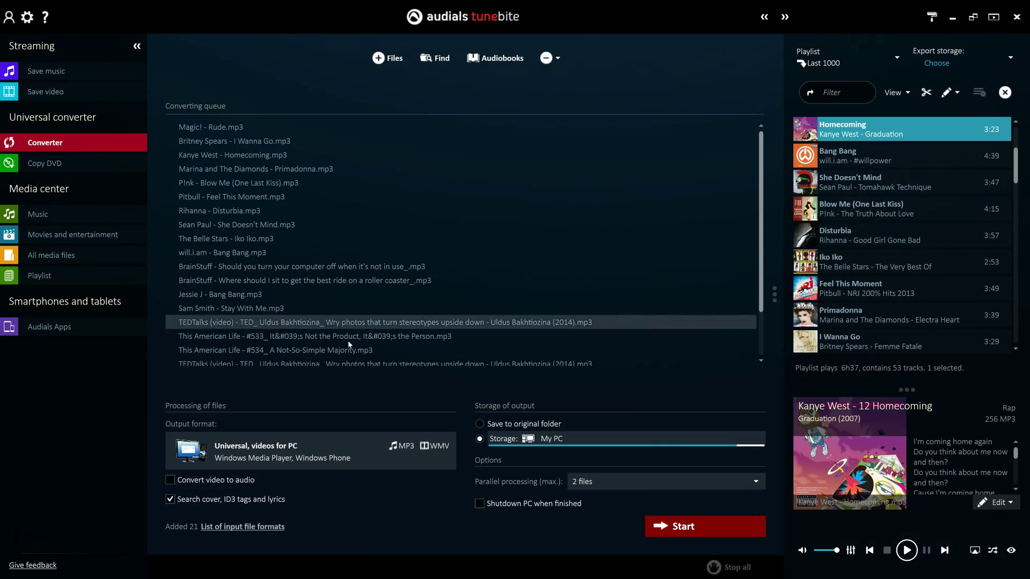
Browse the output profiles, including Apple devices, keeping 'Universal, videos for PC'.
left_click(361, 443)
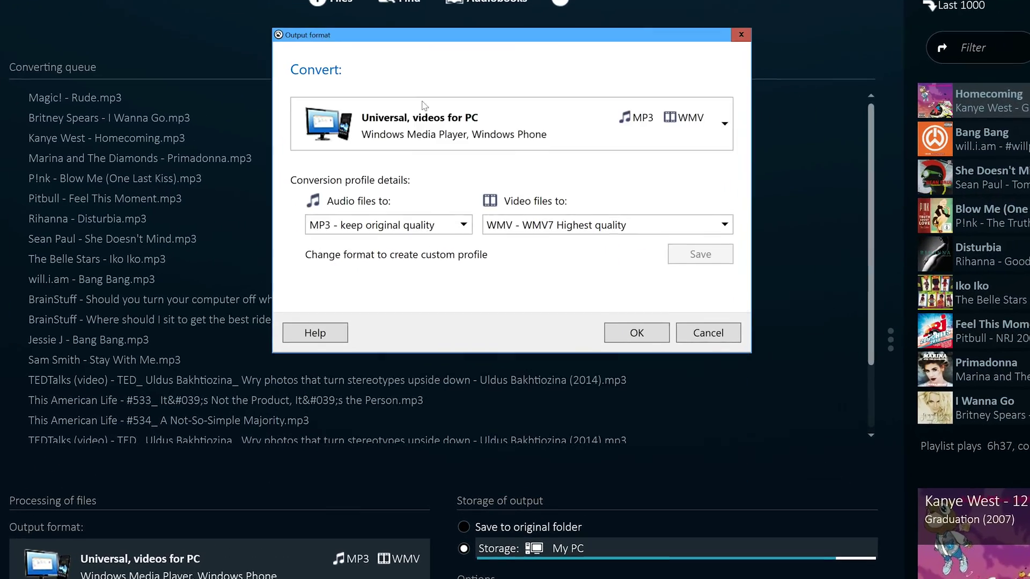
left_click(418, 118)
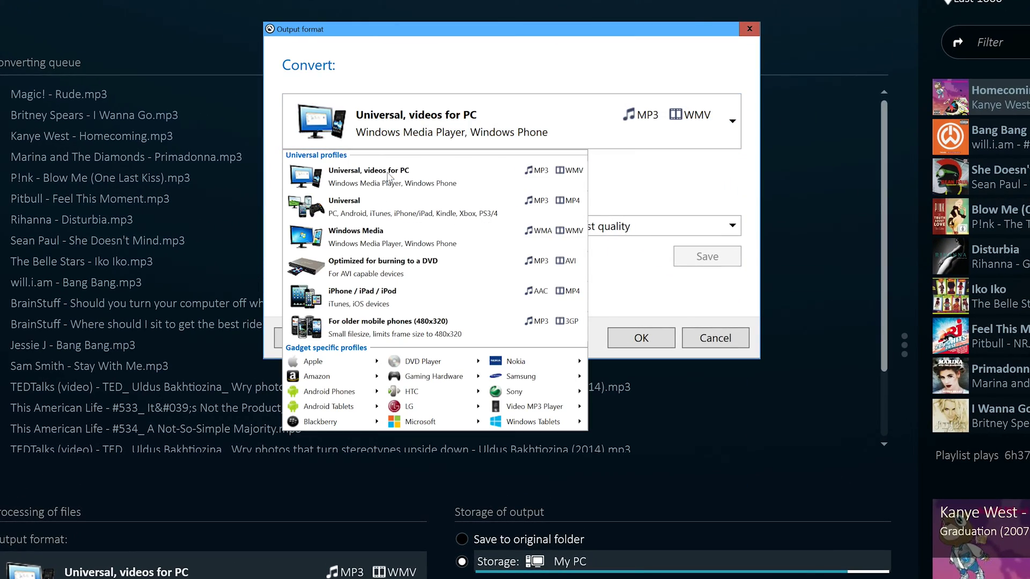
left_click(323, 362)
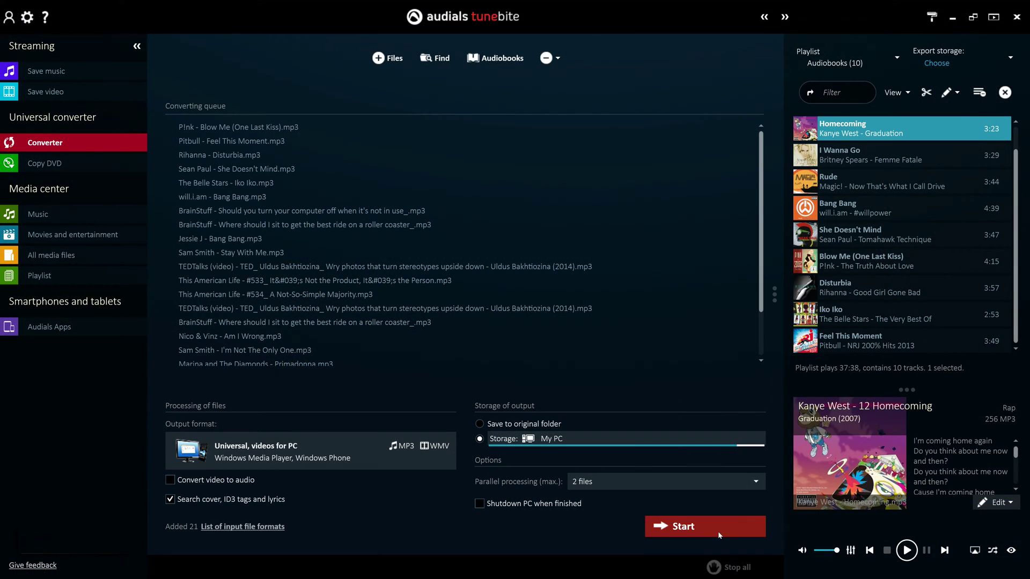
Launch the conversion of the queued audiobook tracks with the red Start button.
left_click(718, 533)
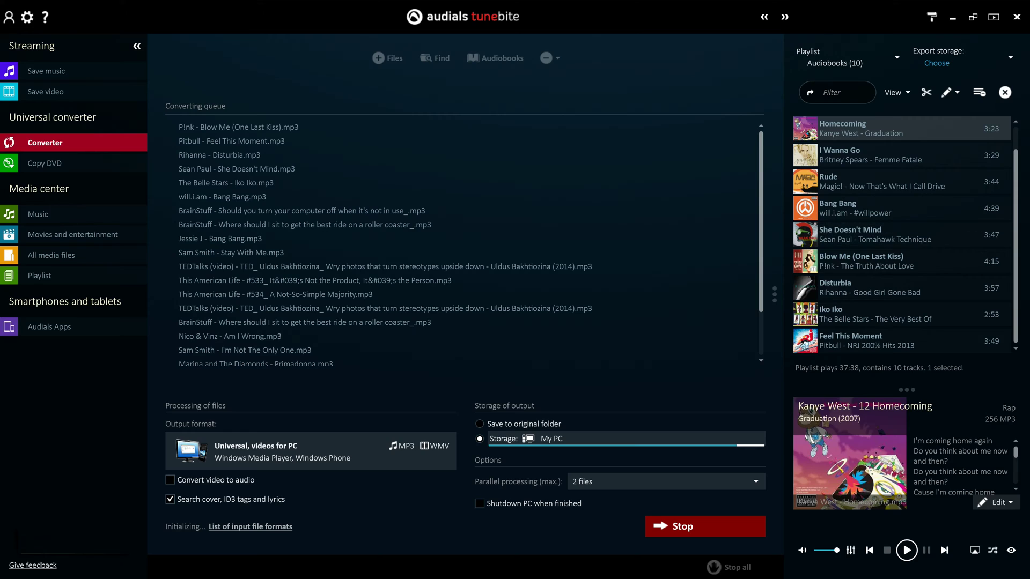